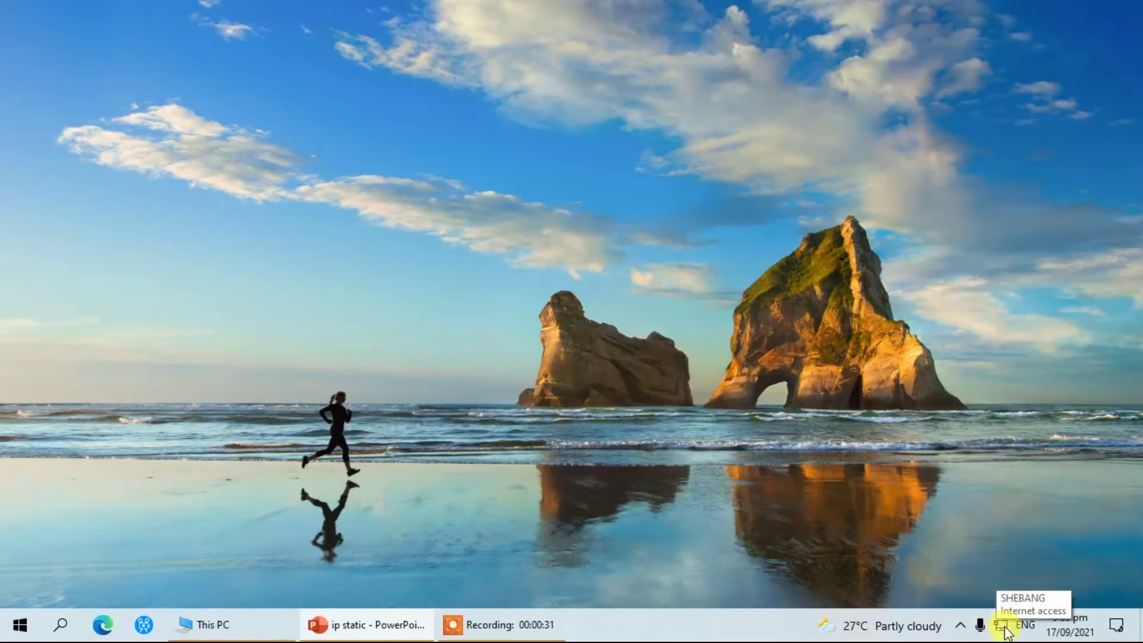
Open the adapter options listing the computer's network connections from the Network & Internet settings
right_click(1006, 632)
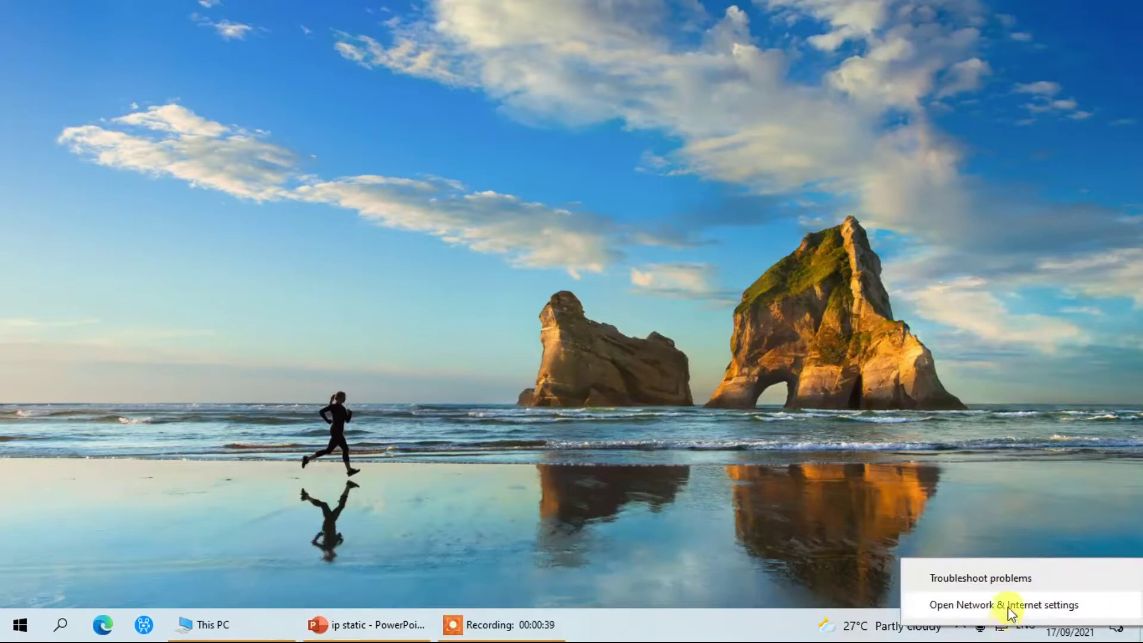
click(1009, 606)
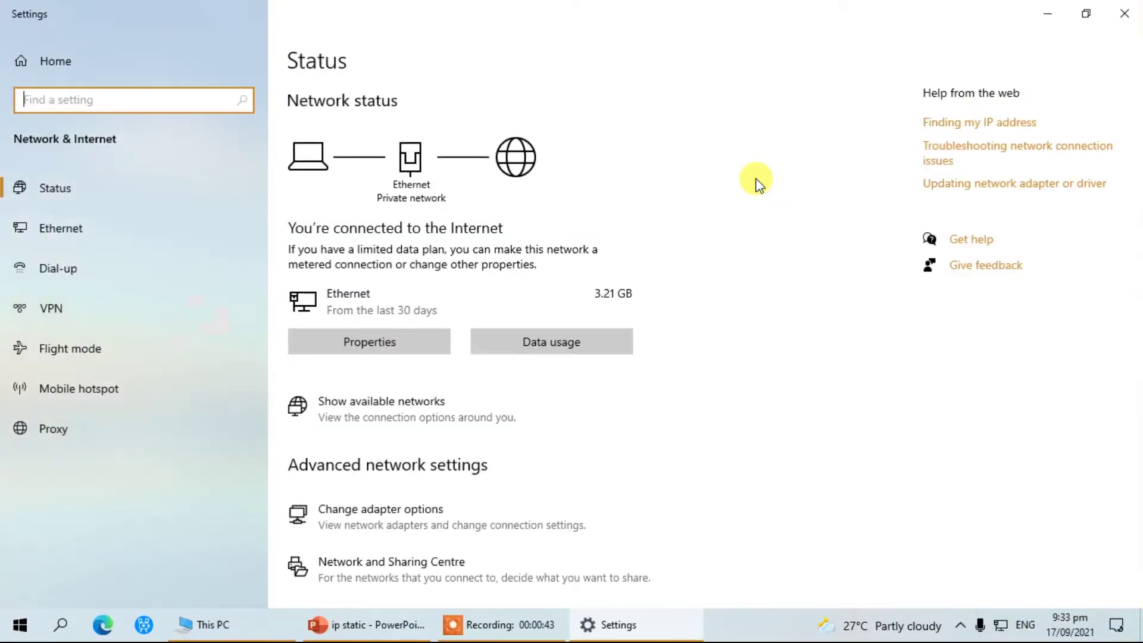
scroll(702, 268, down, 3)
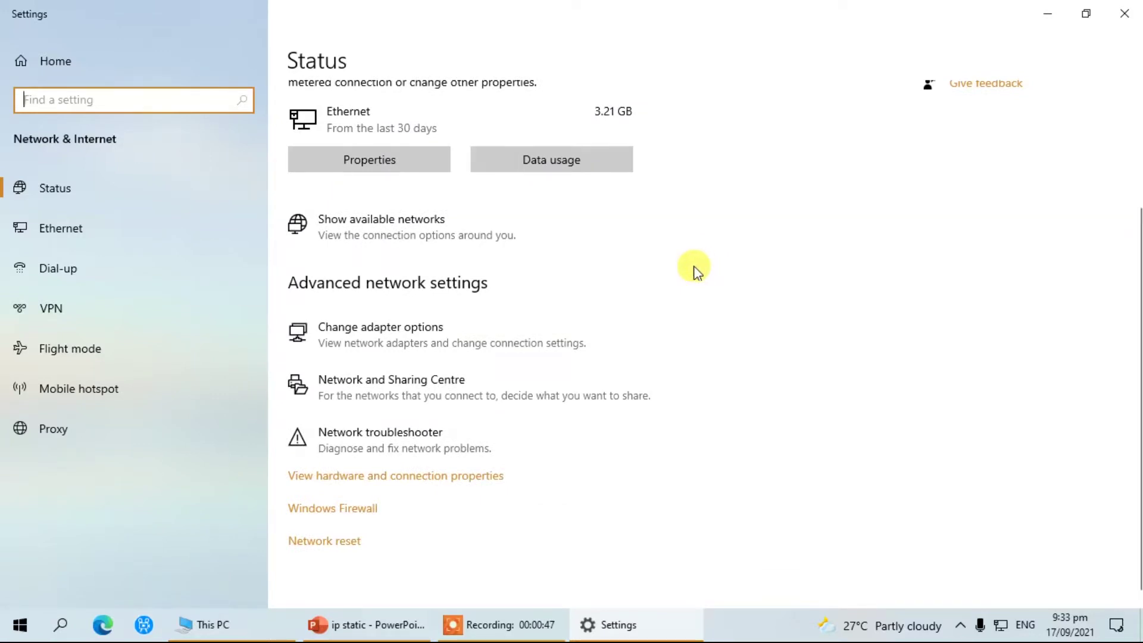
click(397, 346)
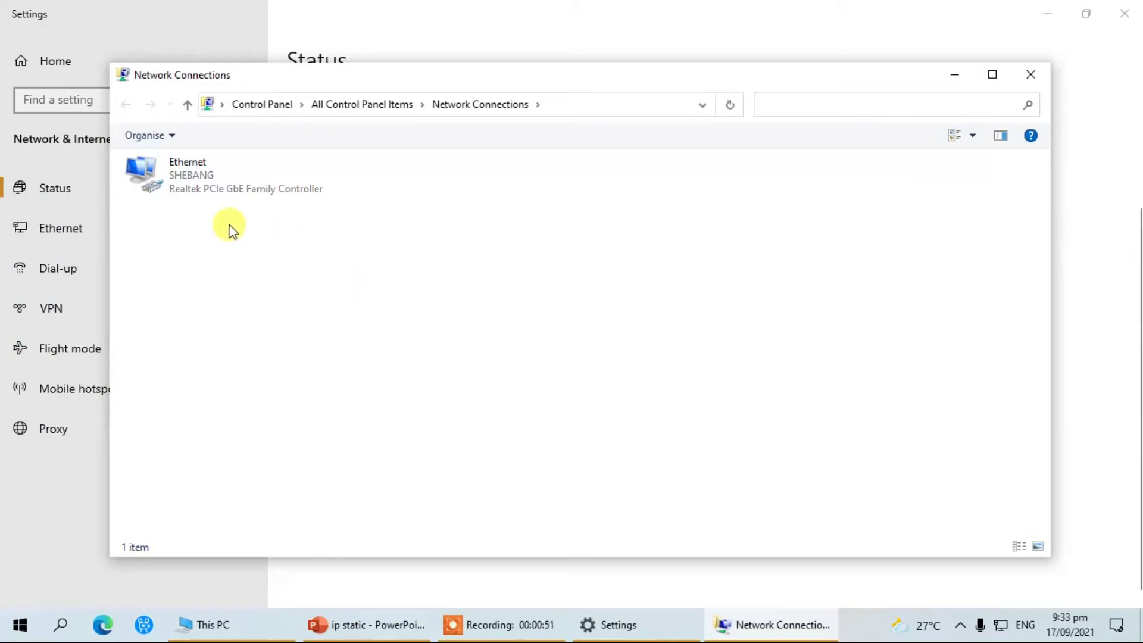
Open the Internet Protocol Version 4 (TCP/IPv4) properties of the Ethernet adapter
click(168, 180)
right_click(168, 180)
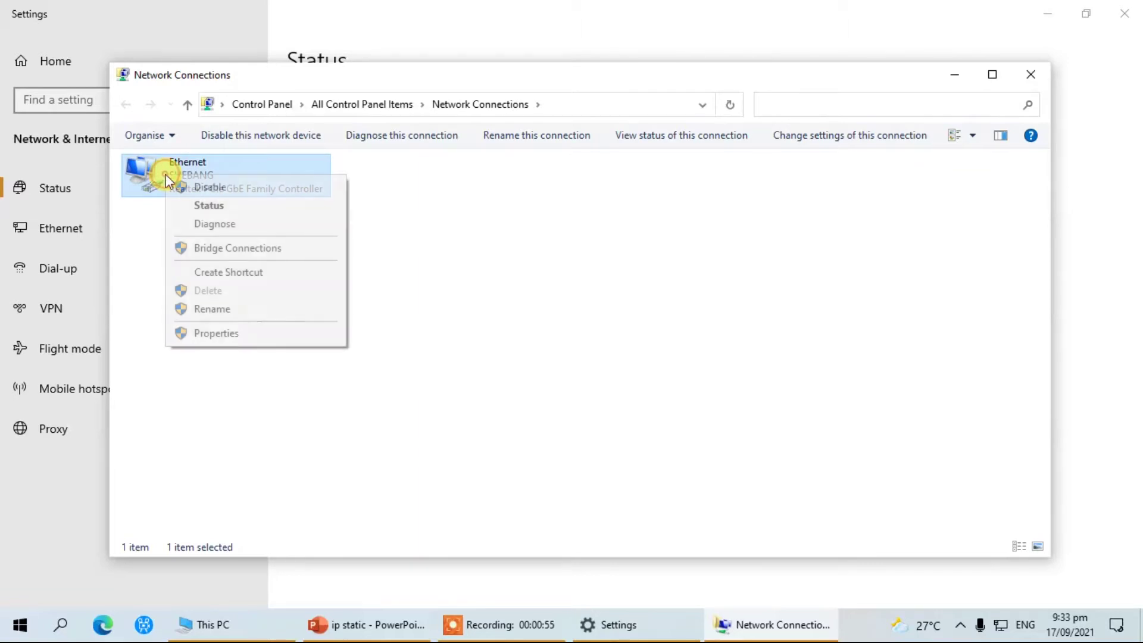
click(216, 337)
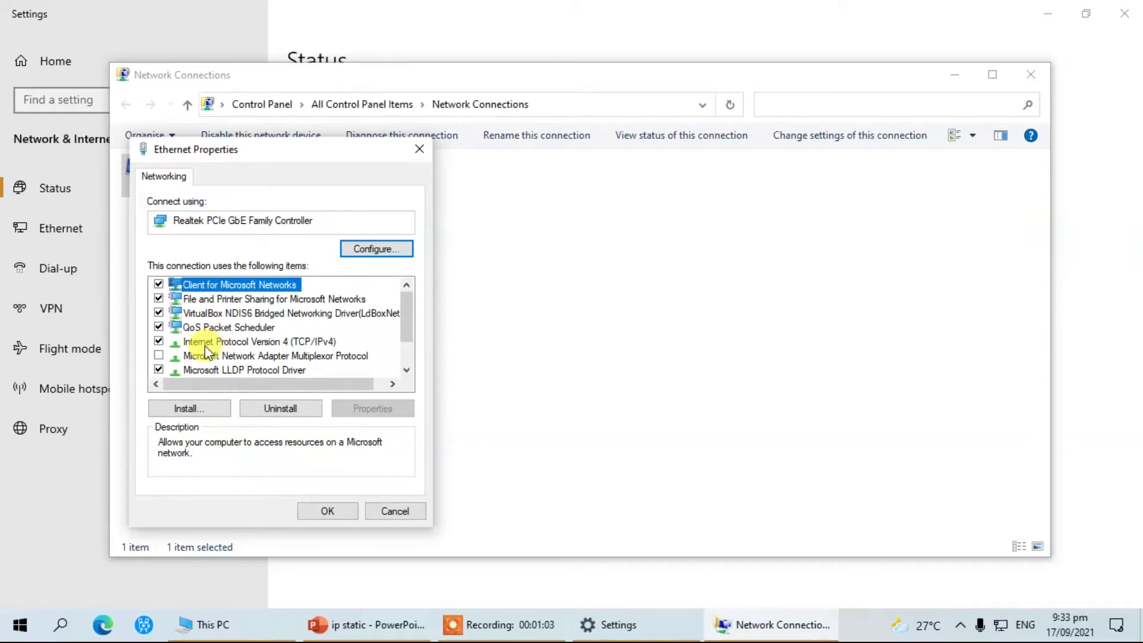
click(207, 345)
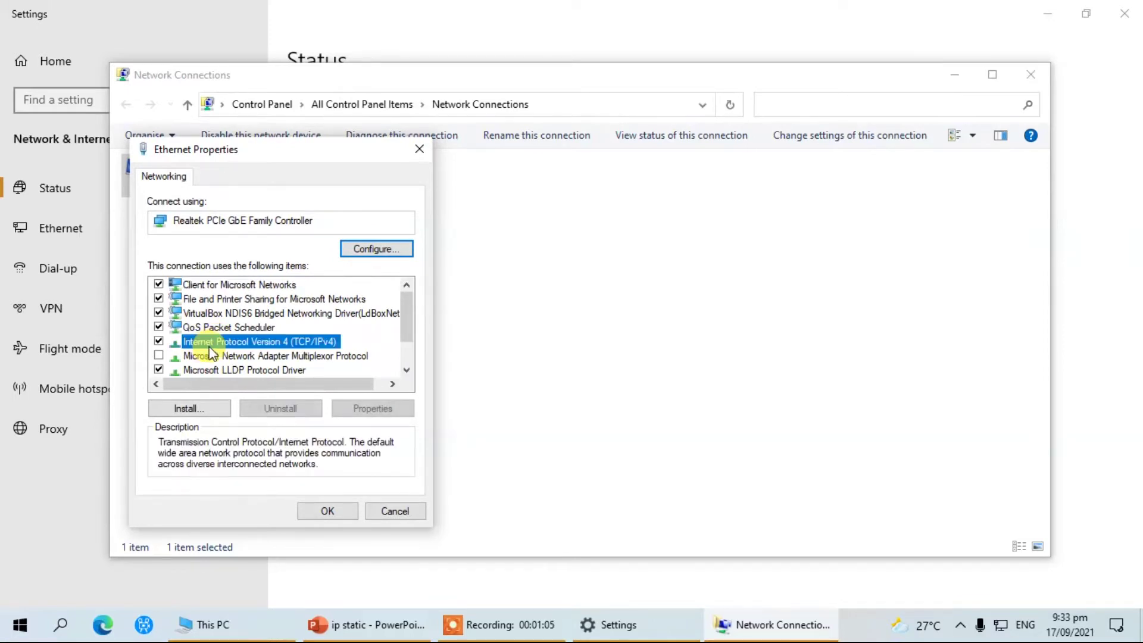
click(370, 409)
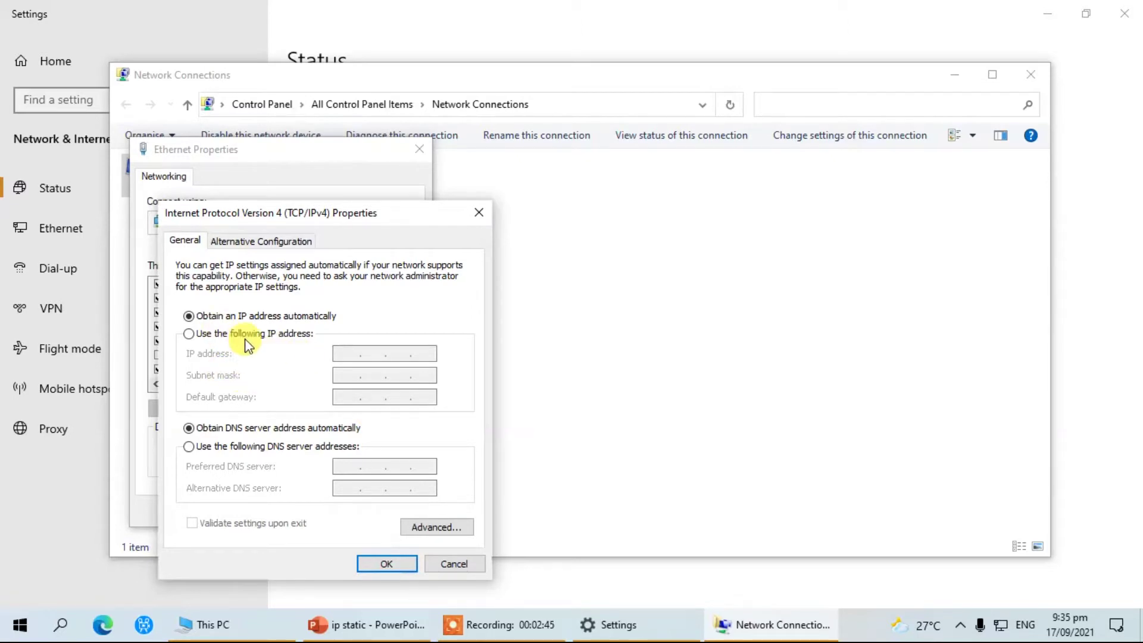
Switch to a manually assigned IP address, entering 192.168.1.101 with subnet mask 255.255.255.0
click(189, 333)
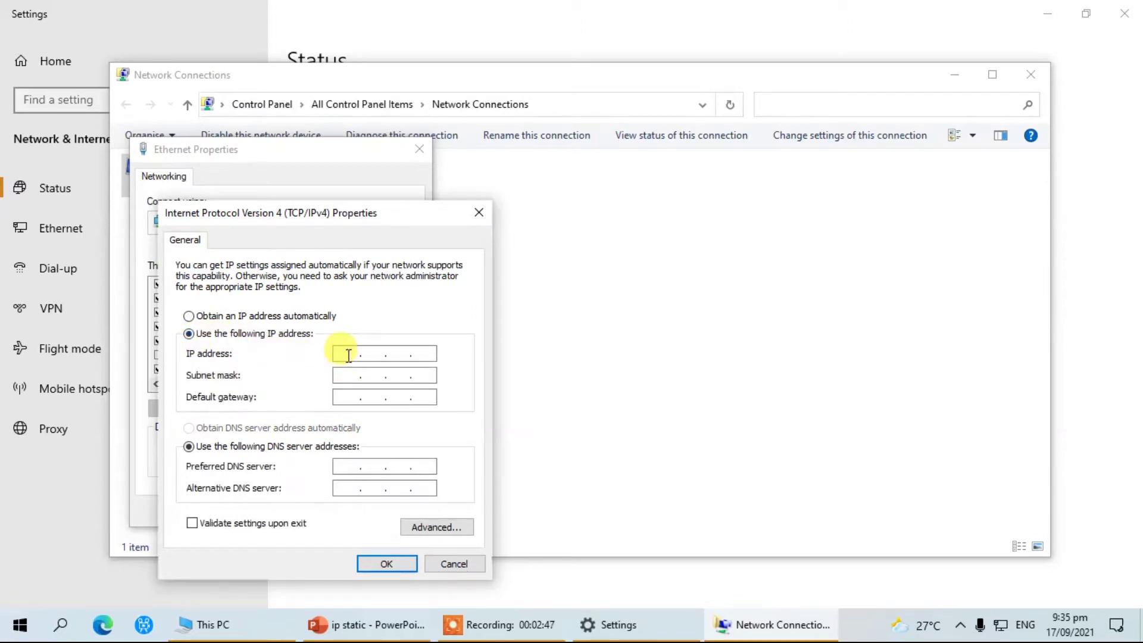
click(348, 355)
text(192 . 16)
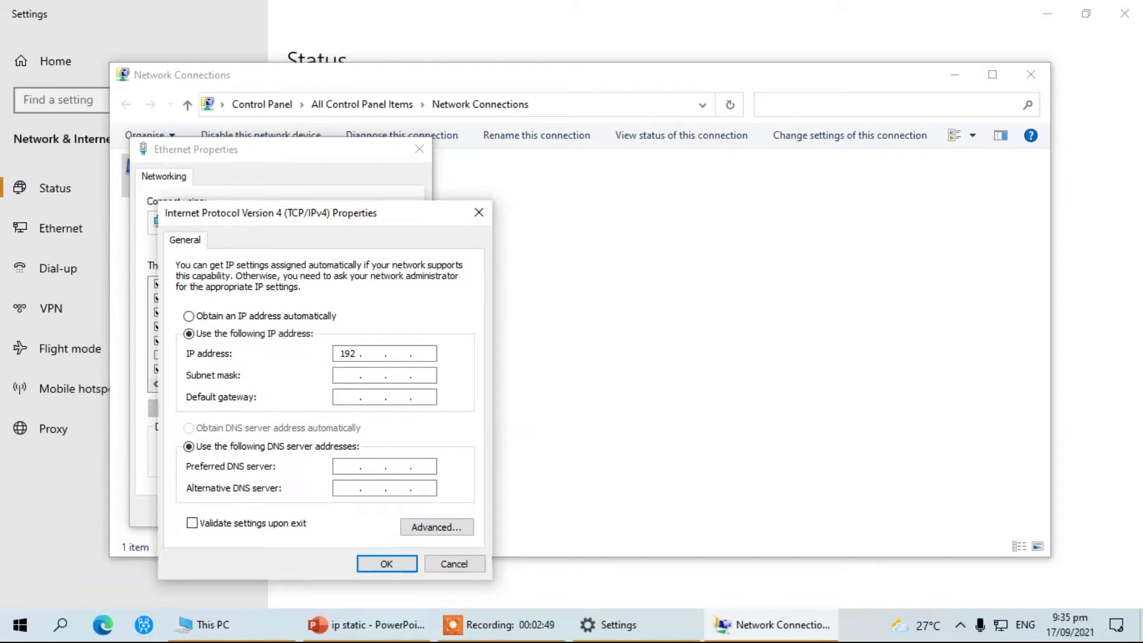
text(8 . 1 . 101)
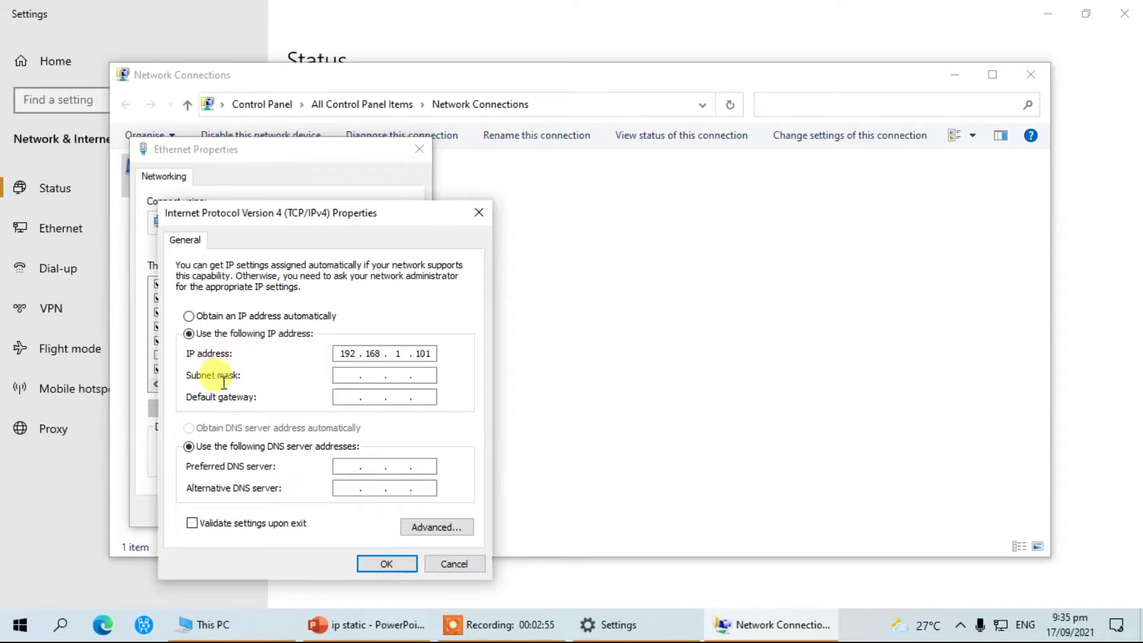
click(344, 376)
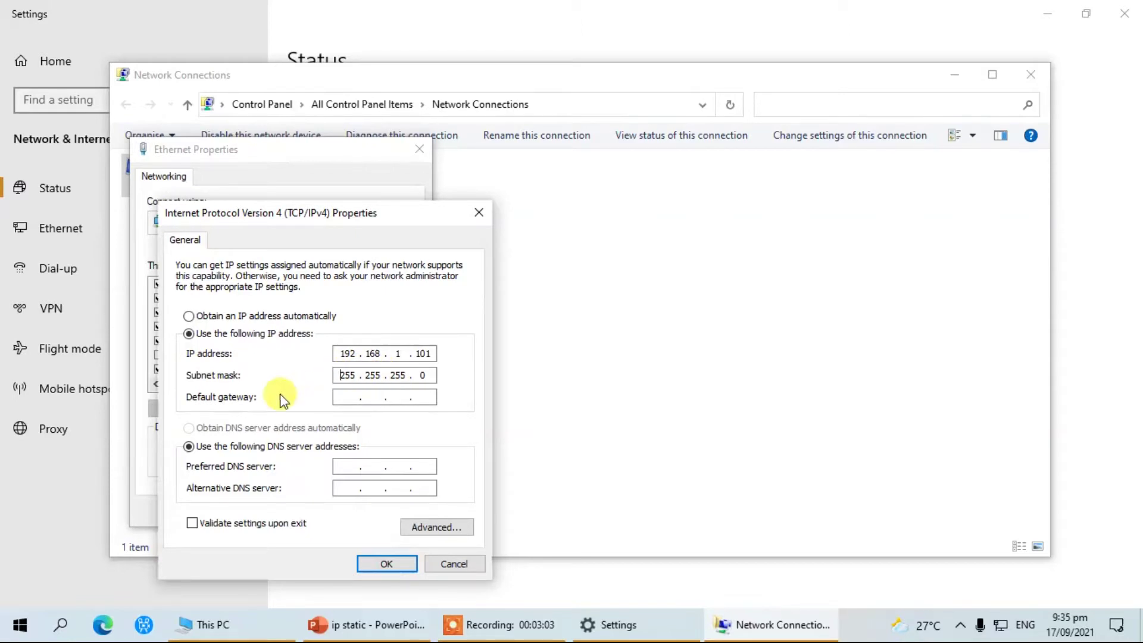
Set both the default gateway and the preferred DNS server to 192.168.1.1
click(345, 397)
text(192 . 168 . )
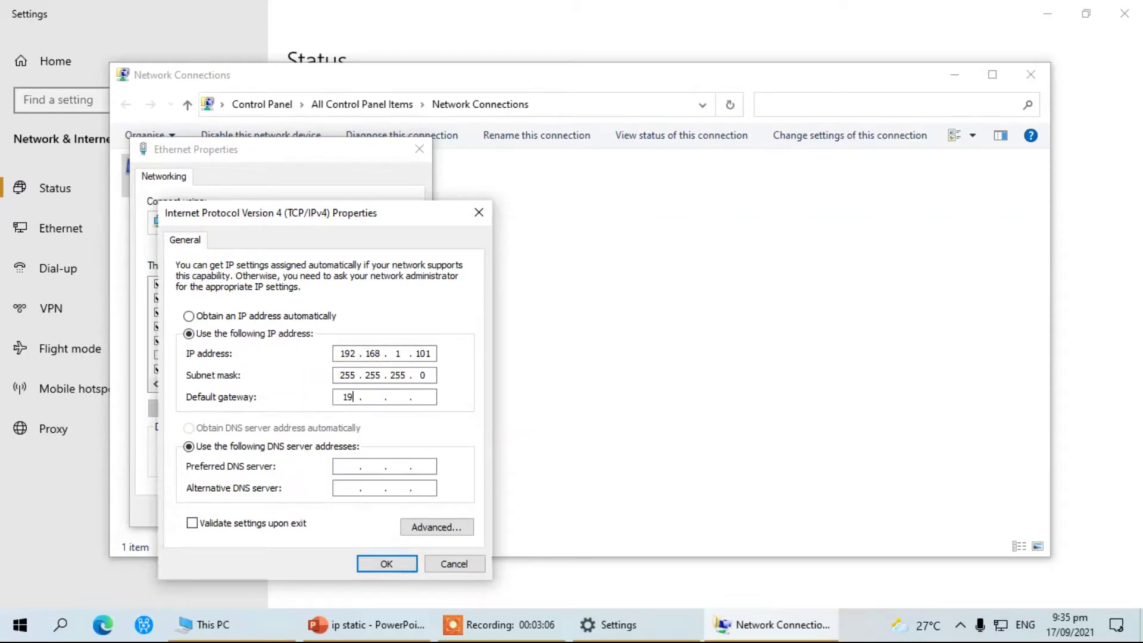
text(1 . 1)
click(348, 468)
text(192.168.1.1)
double_click(430, 353)
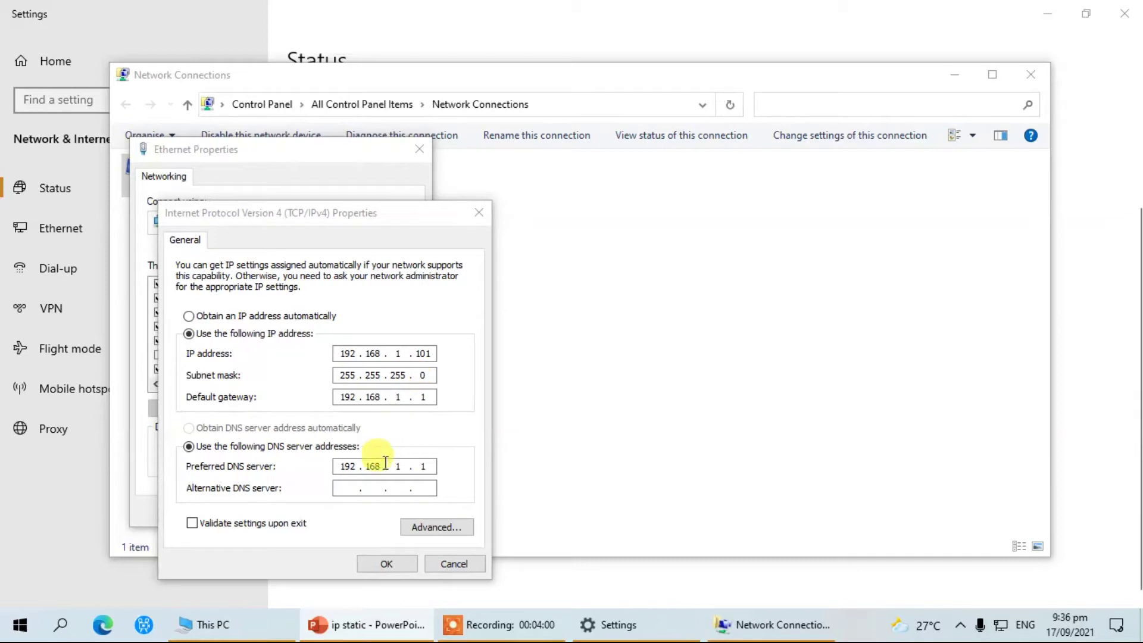
Apply the IPv4 settings to the Ethernet adapter and close all network windows
click(398, 563)
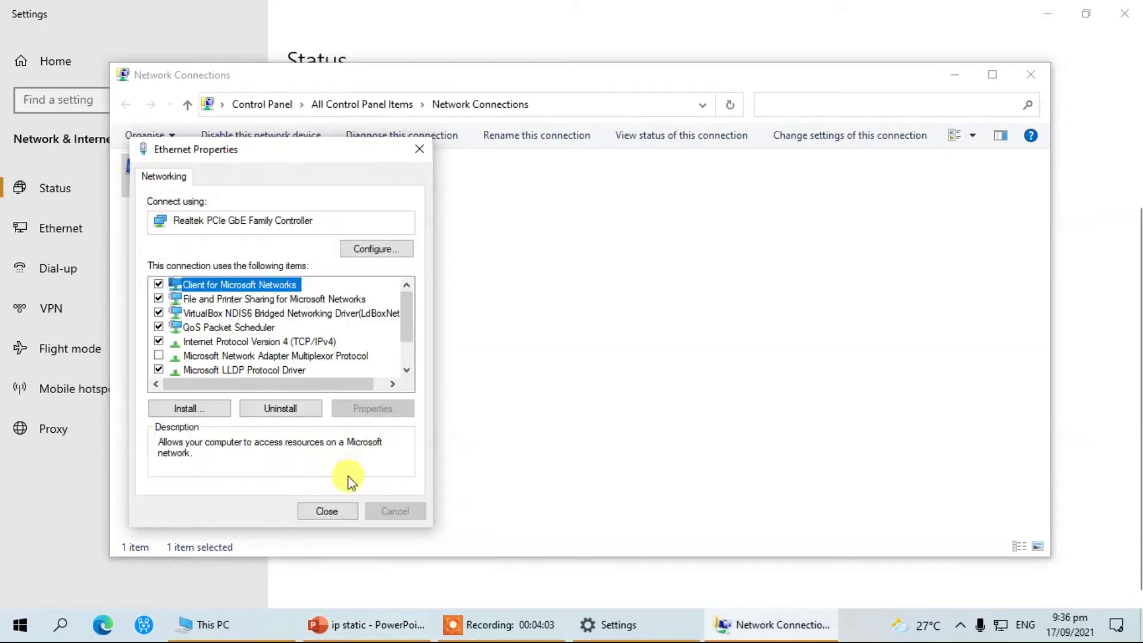
click(327, 511)
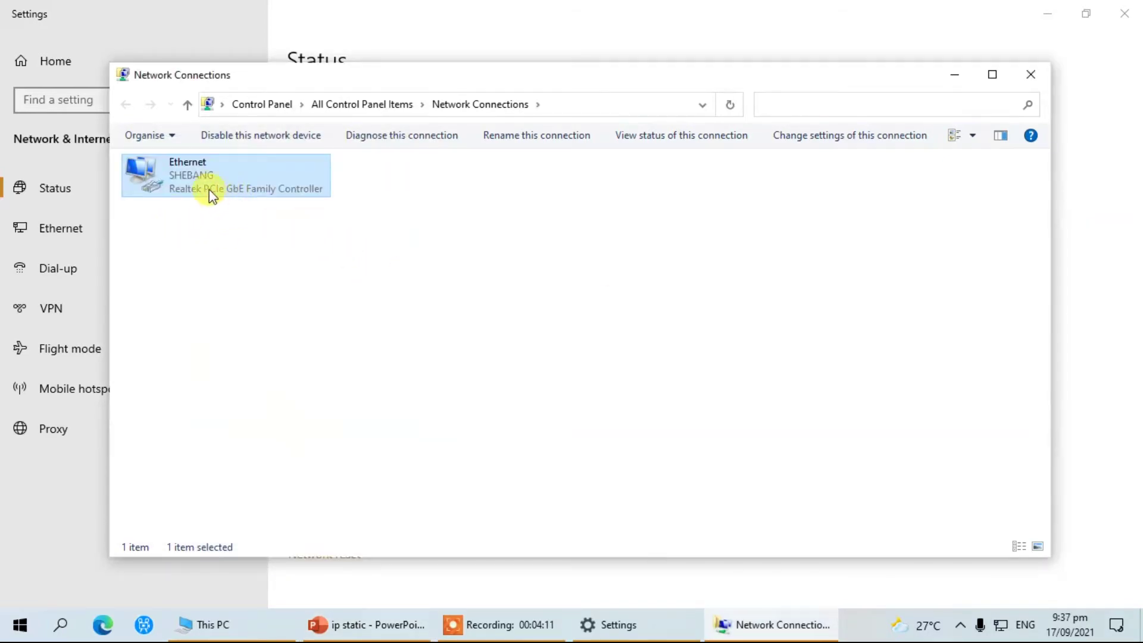
click(1031, 75)
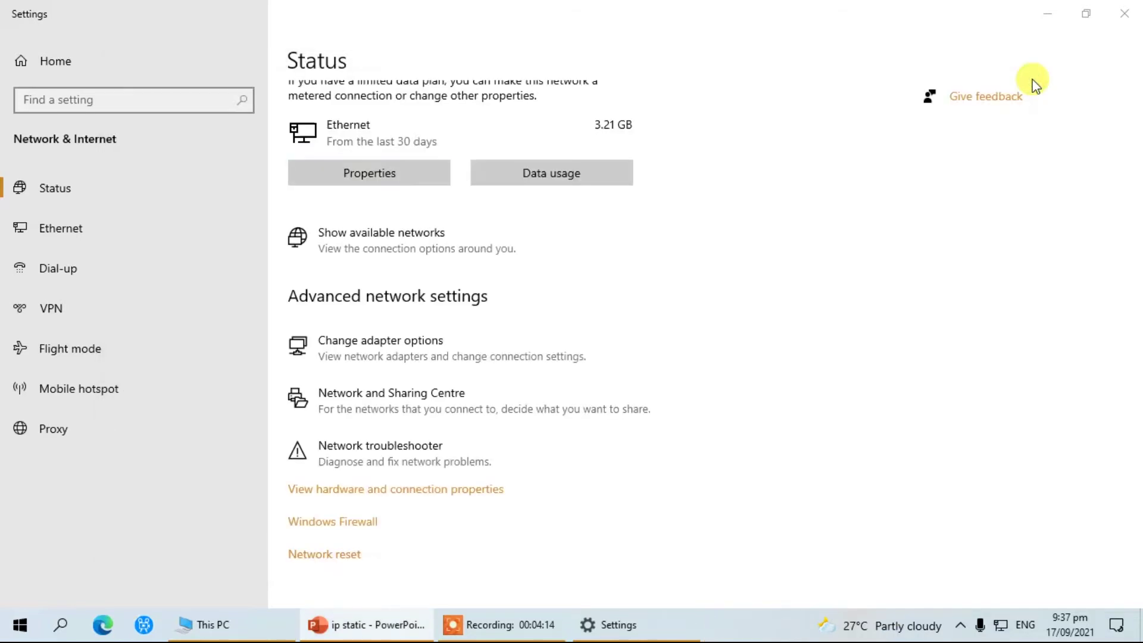
click(1135, 20)
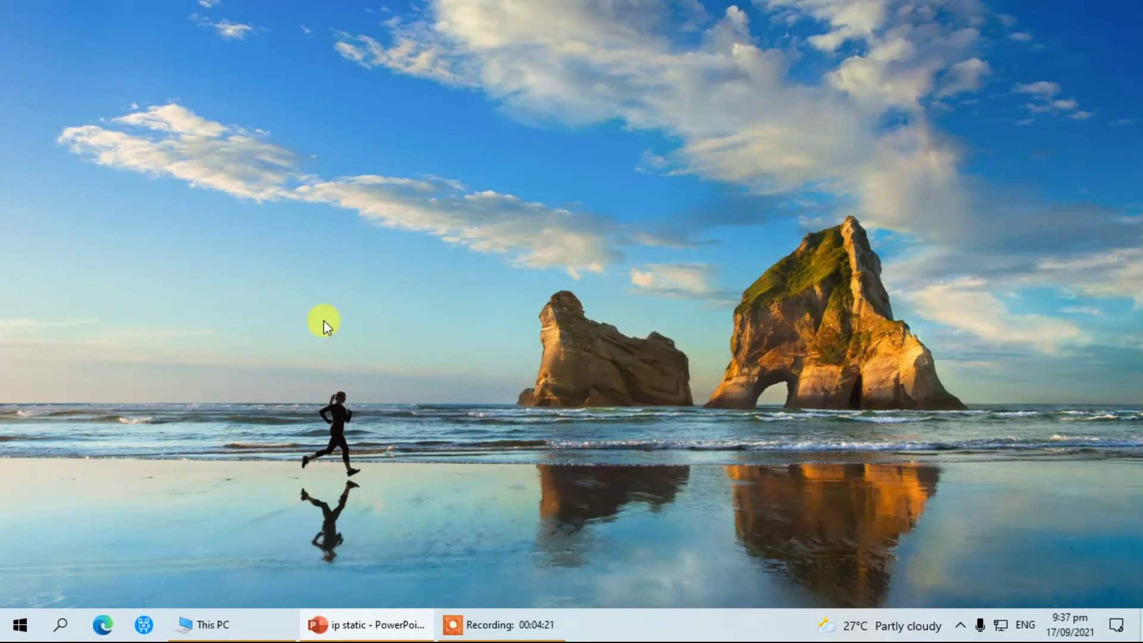
Search Windows for "netw", open Network status, and go to the adapter options
click(62, 630)
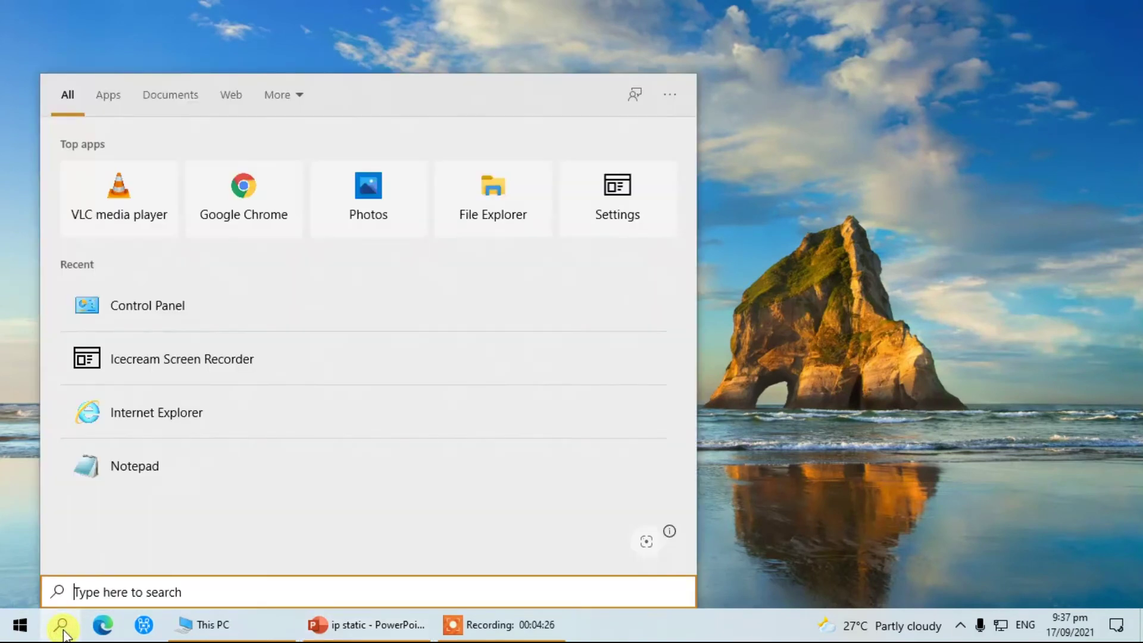
text(netw)
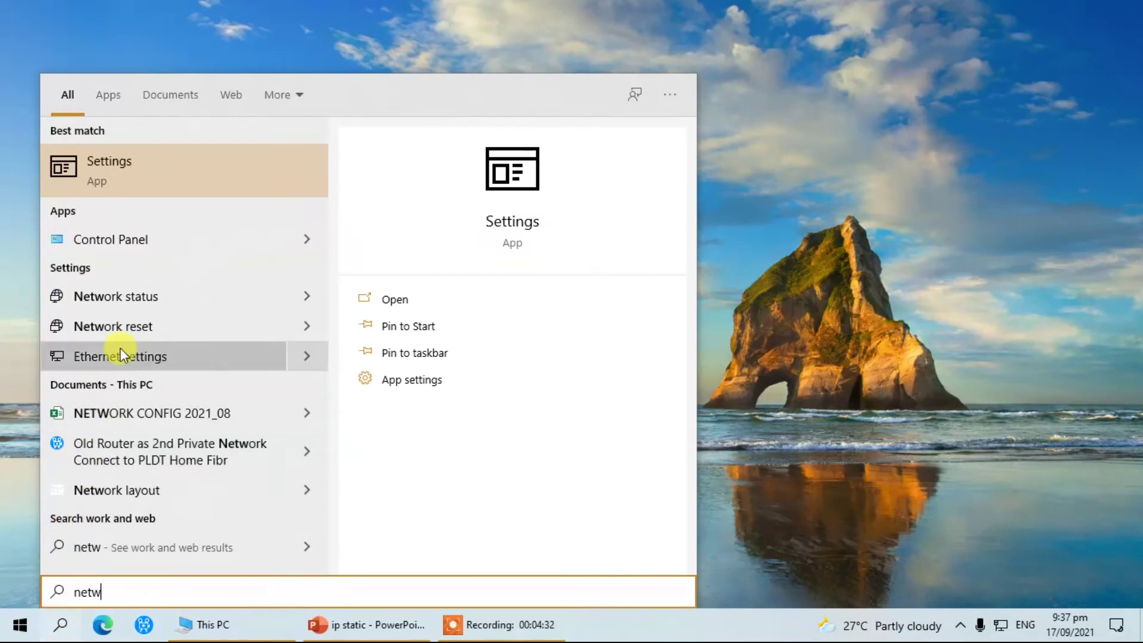
click(123, 300)
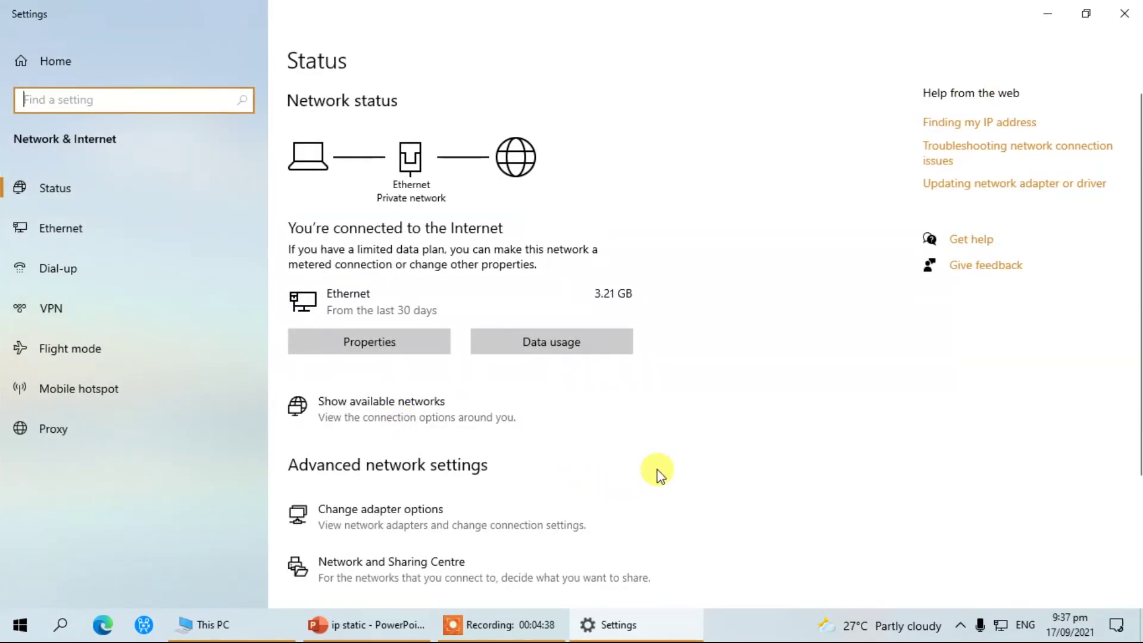
scroll(656, 473, down, 2)
click(406, 440)
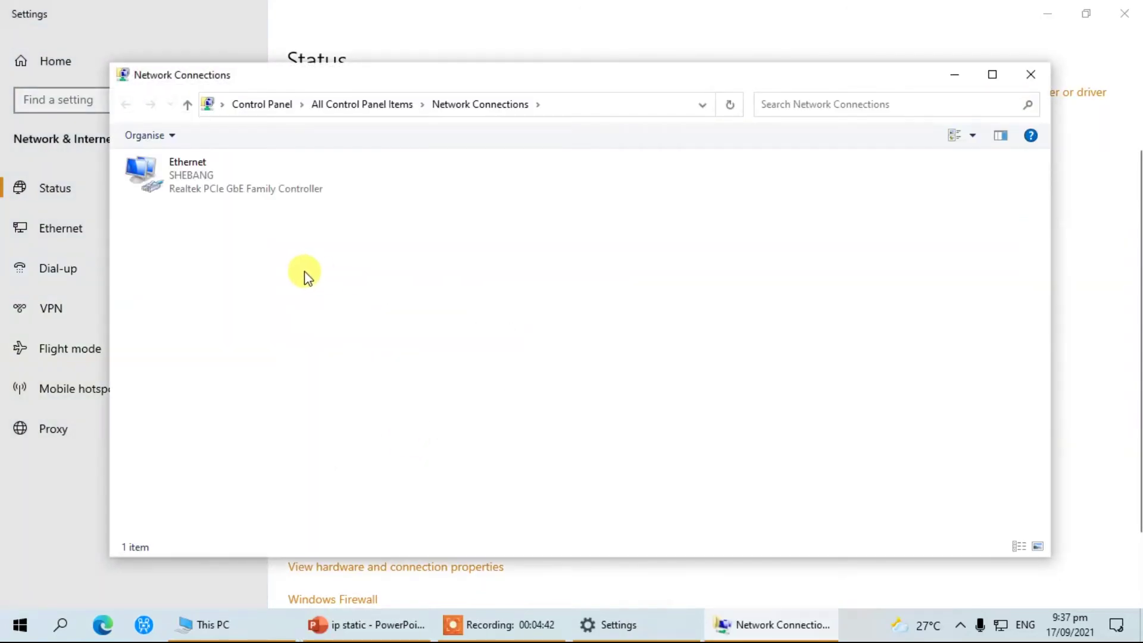
Display the Ethernet adapter's TCP/IPv4 properties to review the saved static addresses
right_click(176, 186)
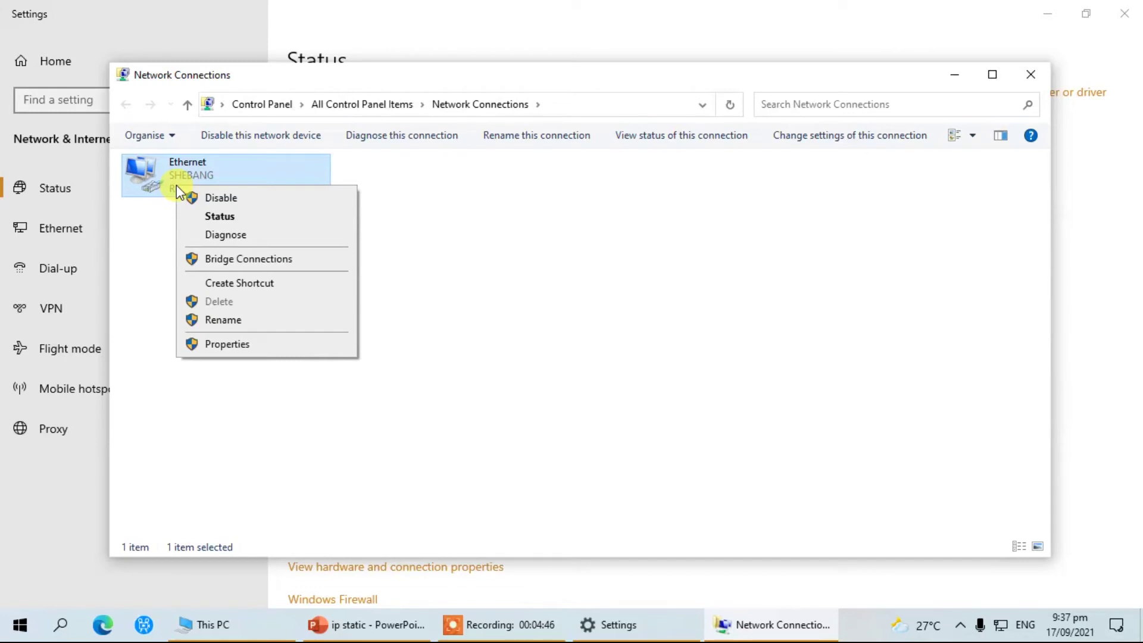
click(224, 344)
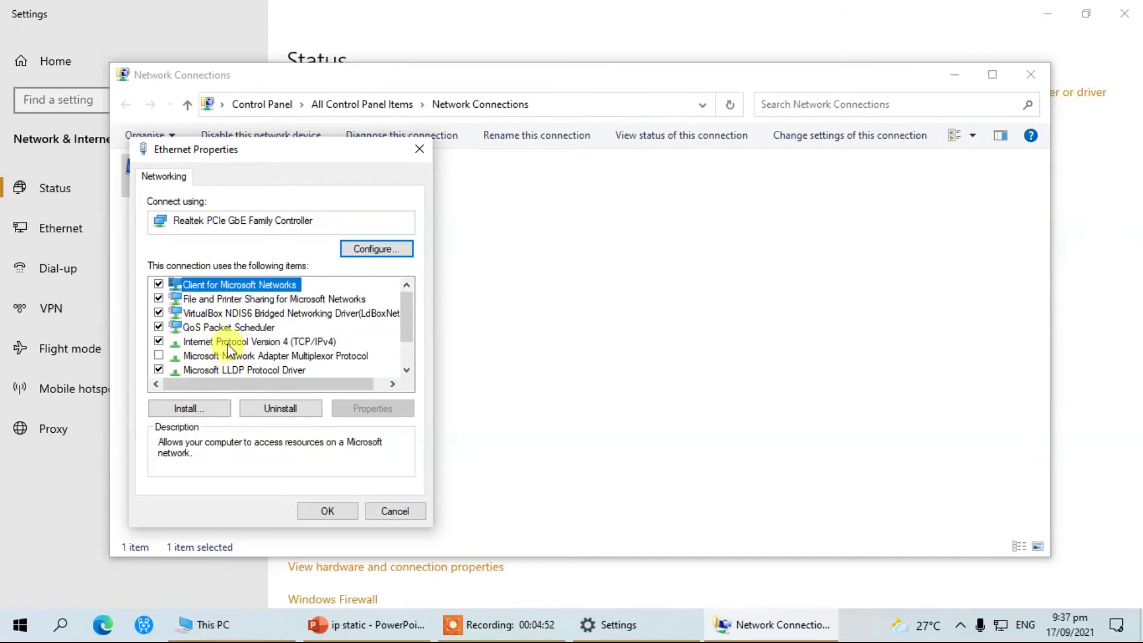
click(237, 342)
click(373, 409)
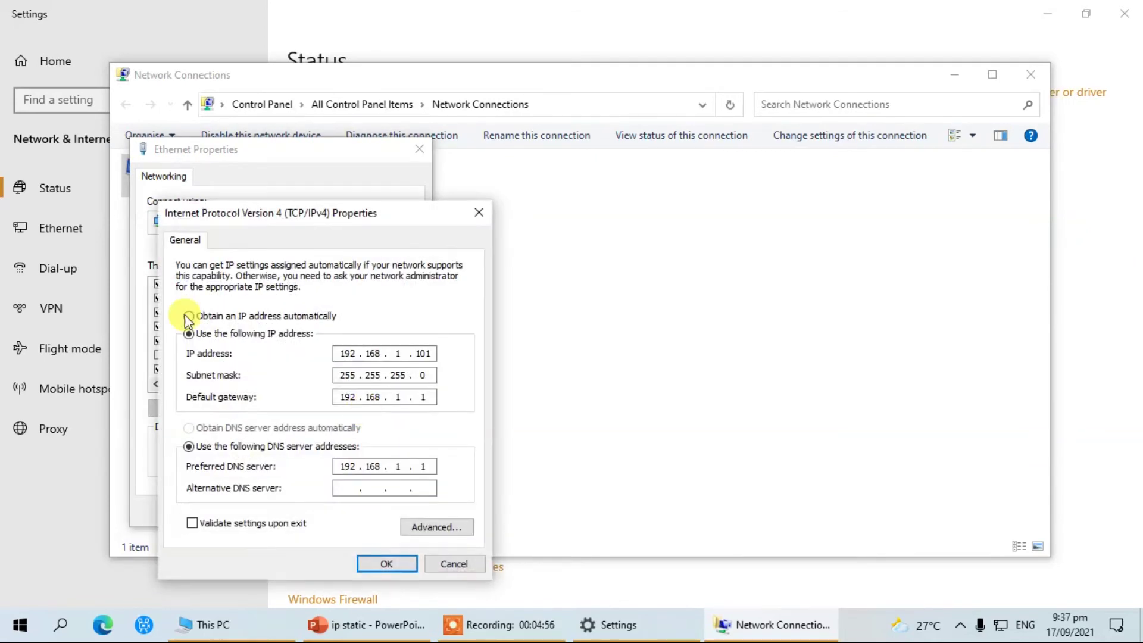
Confirm the reviewed IPv4 and Ethernet properties without edits, and close Network Connections and Settings
click(387, 563)
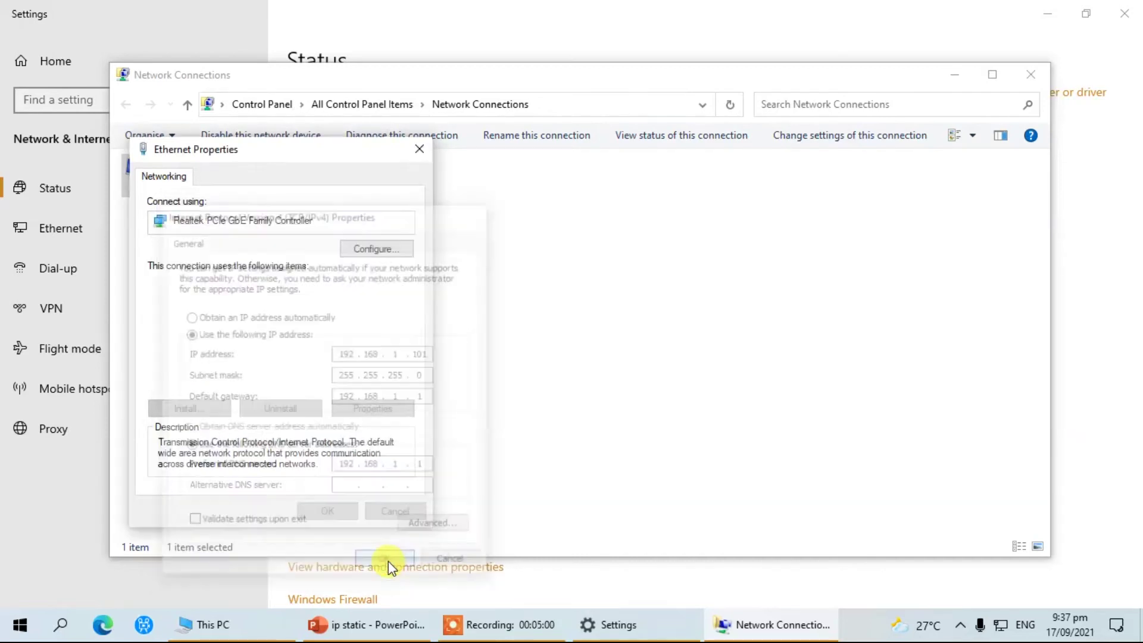
click(336, 516)
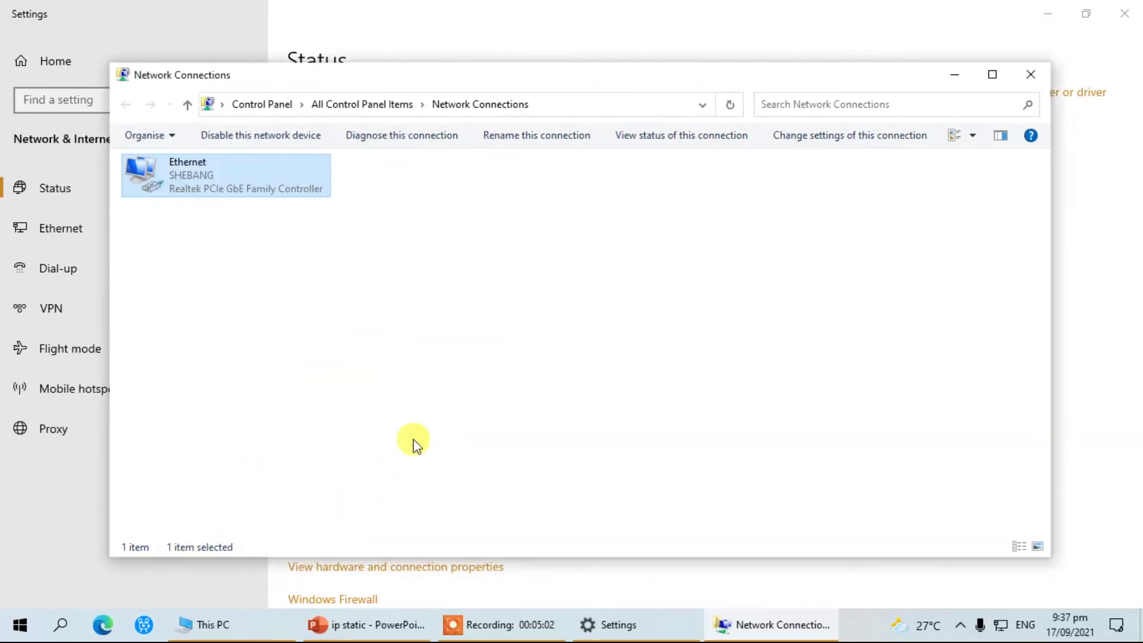
click(1024, 79)
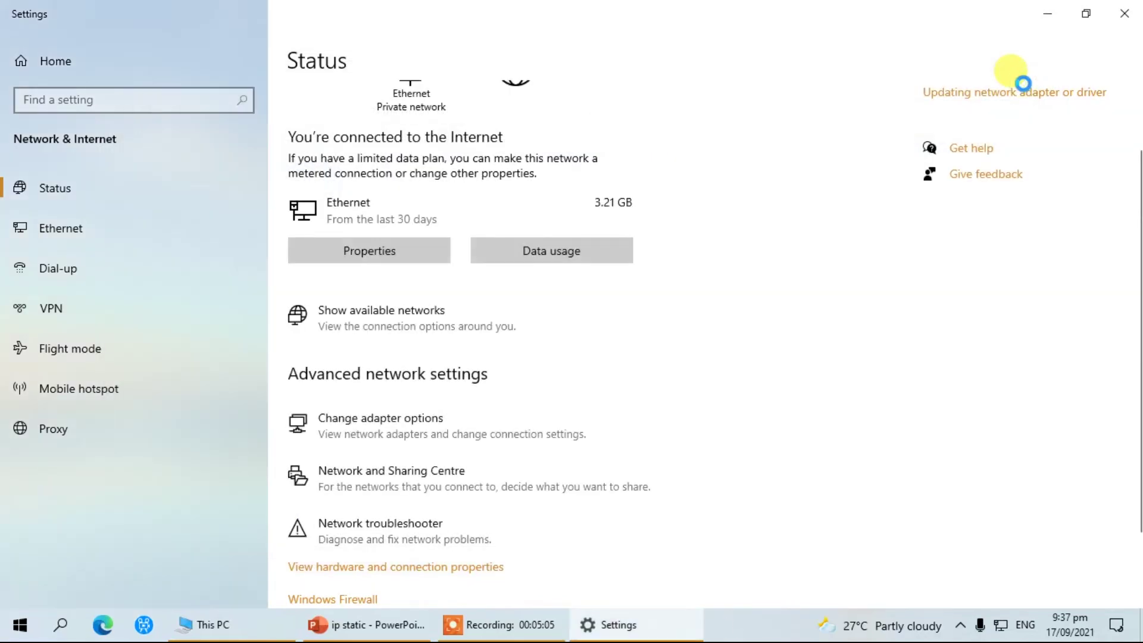
click(1125, 13)
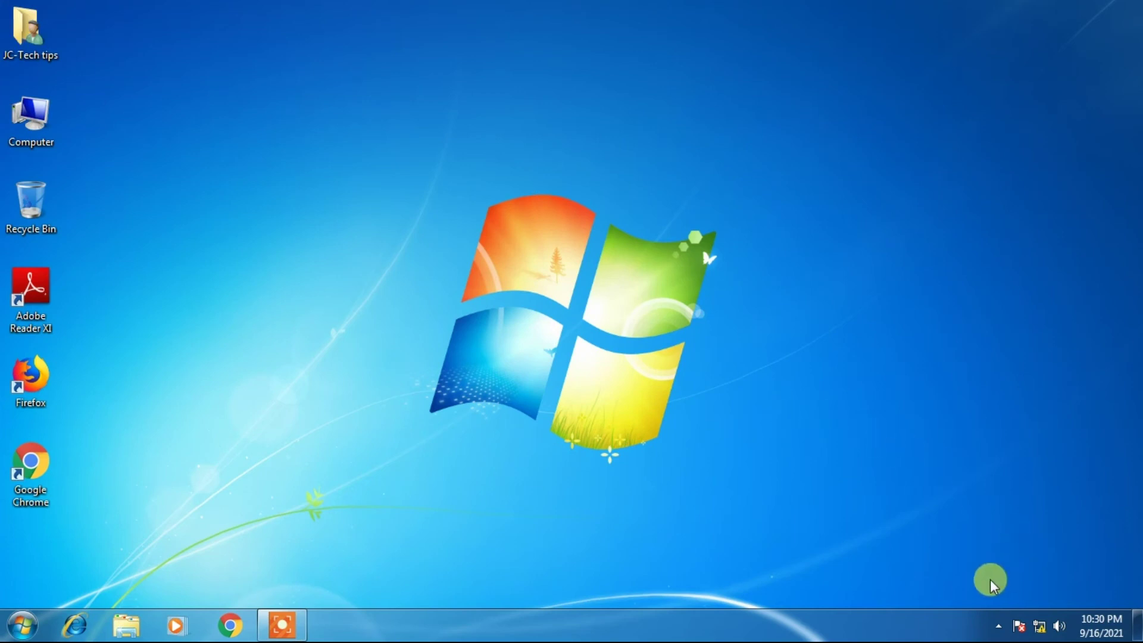
Open the Network and Sharing Center and display the Local Area Connection's Internet Protocol Version 4 (TCP/IPv4) properties
mouse_move(1041, 631)
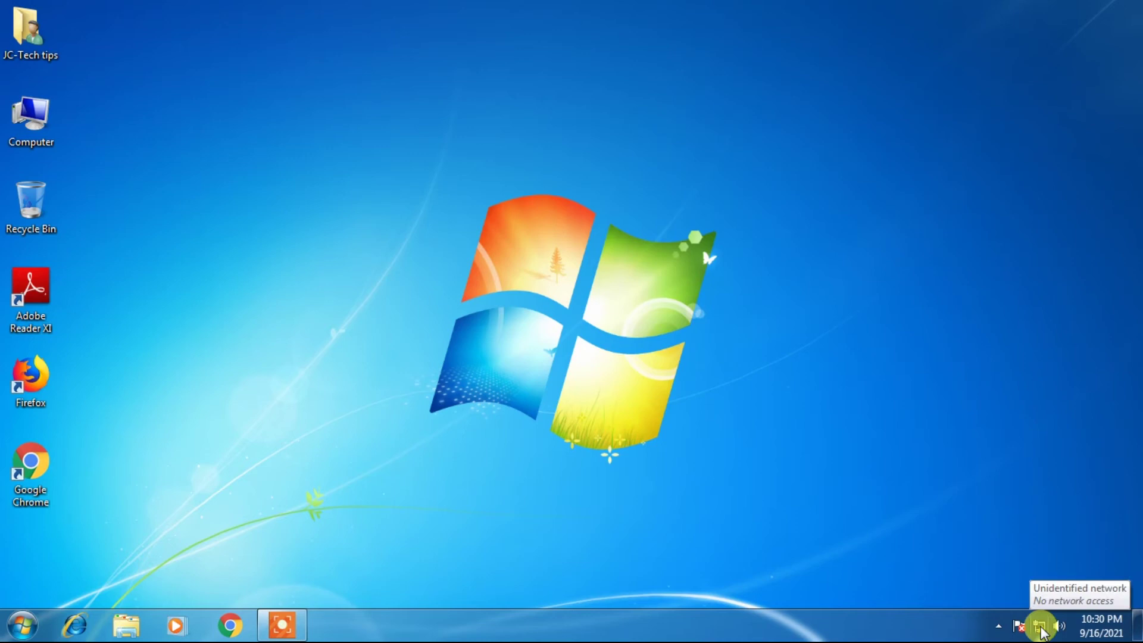
right_click(1040, 631)
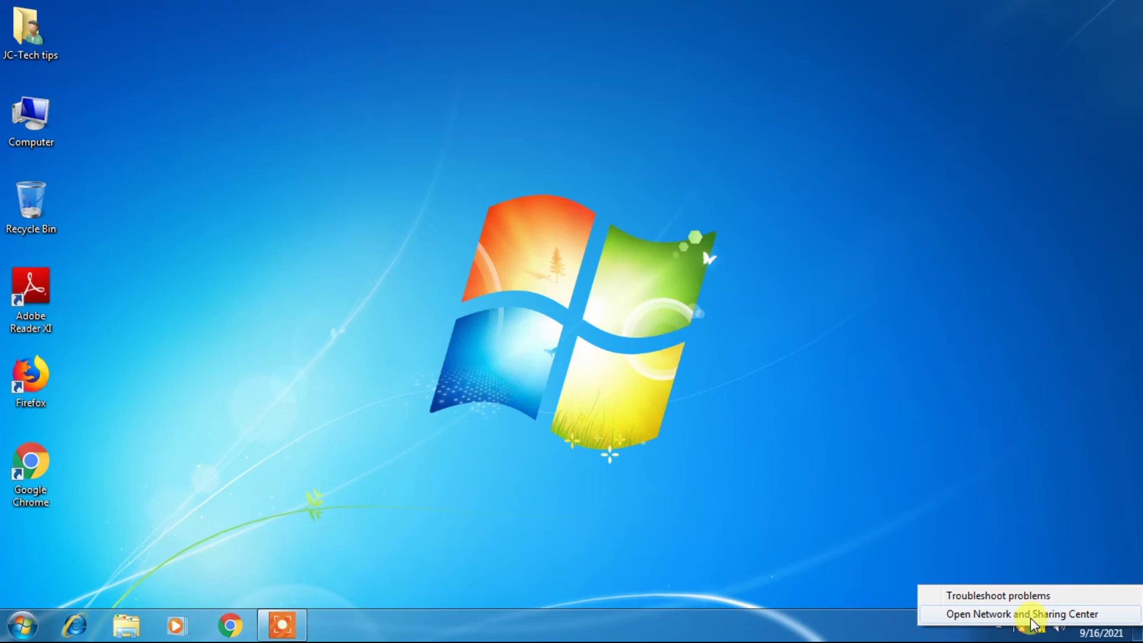
click(1034, 614)
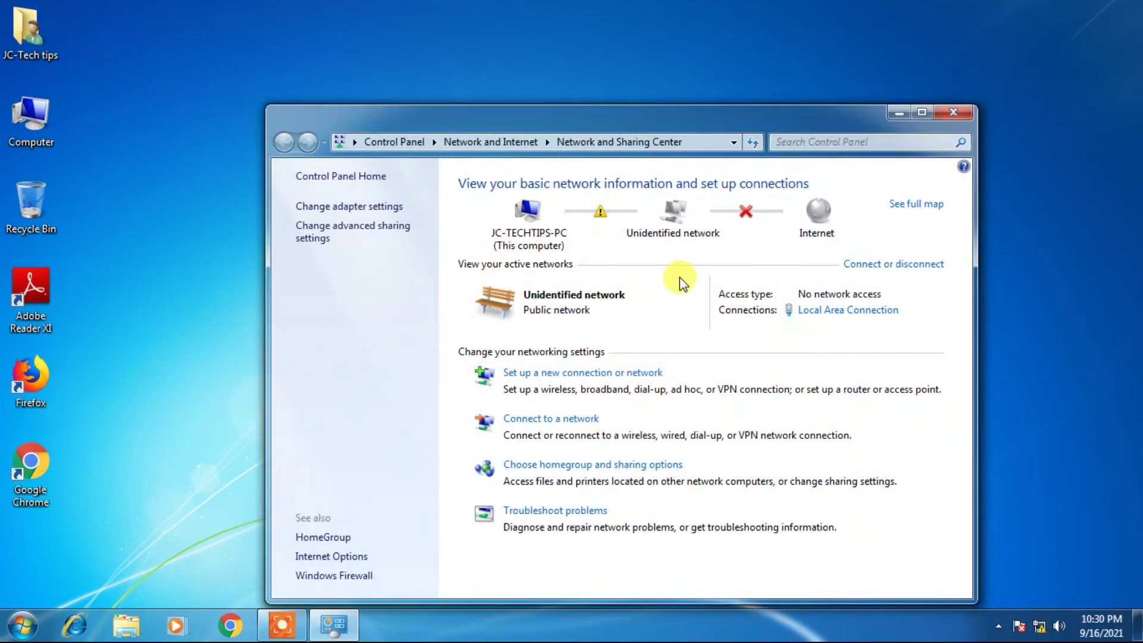
click(817, 310)
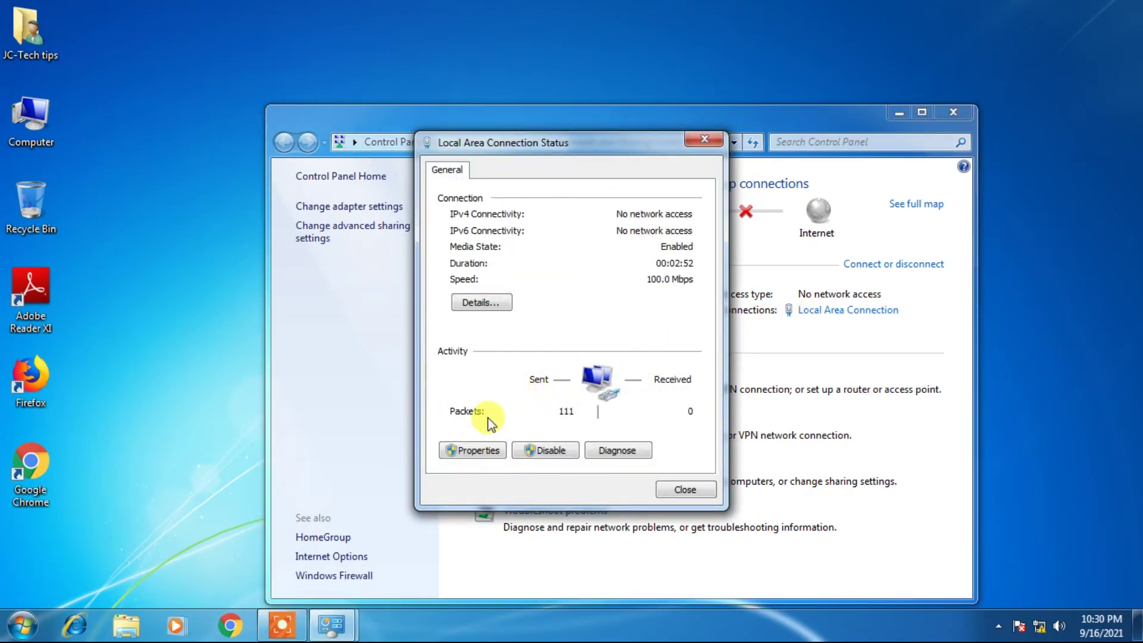
click(476, 450)
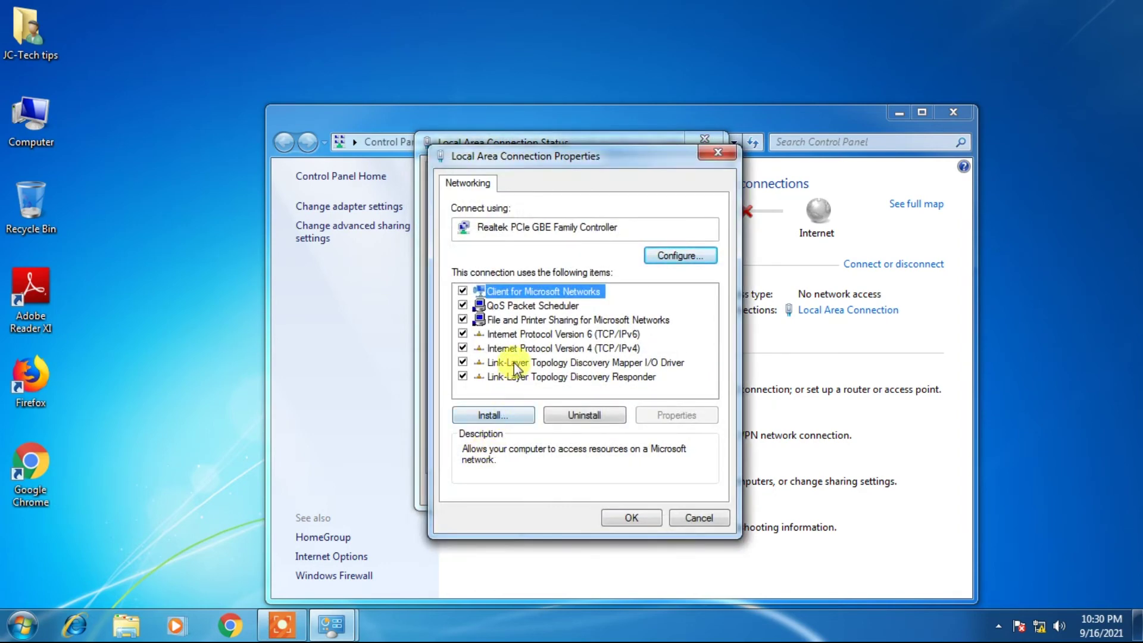
click(566, 349)
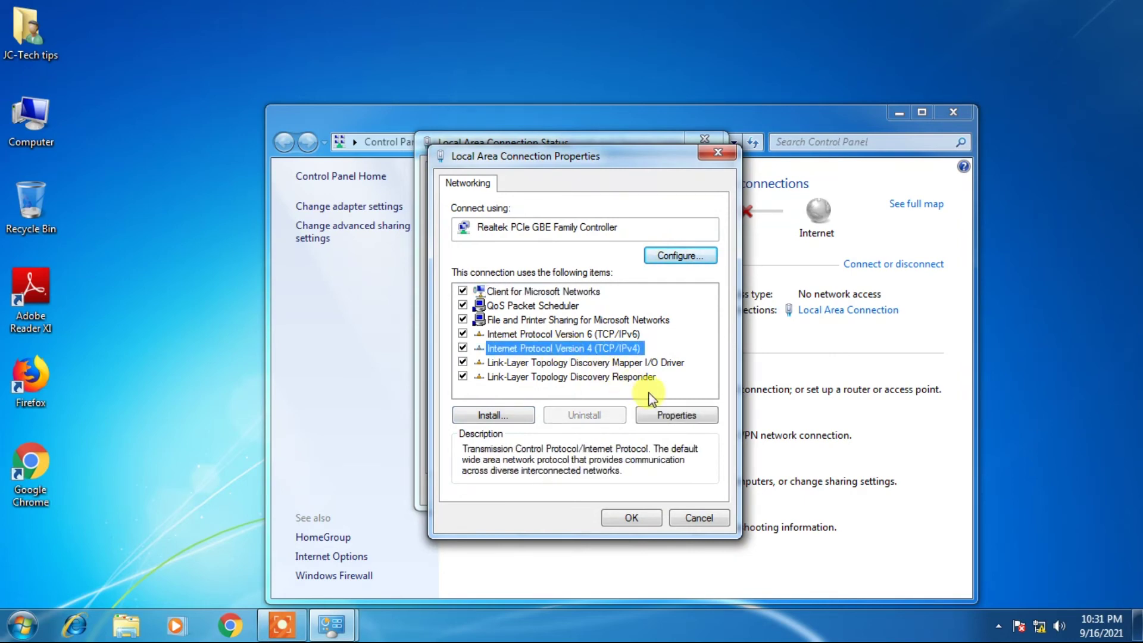
click(671, 426)
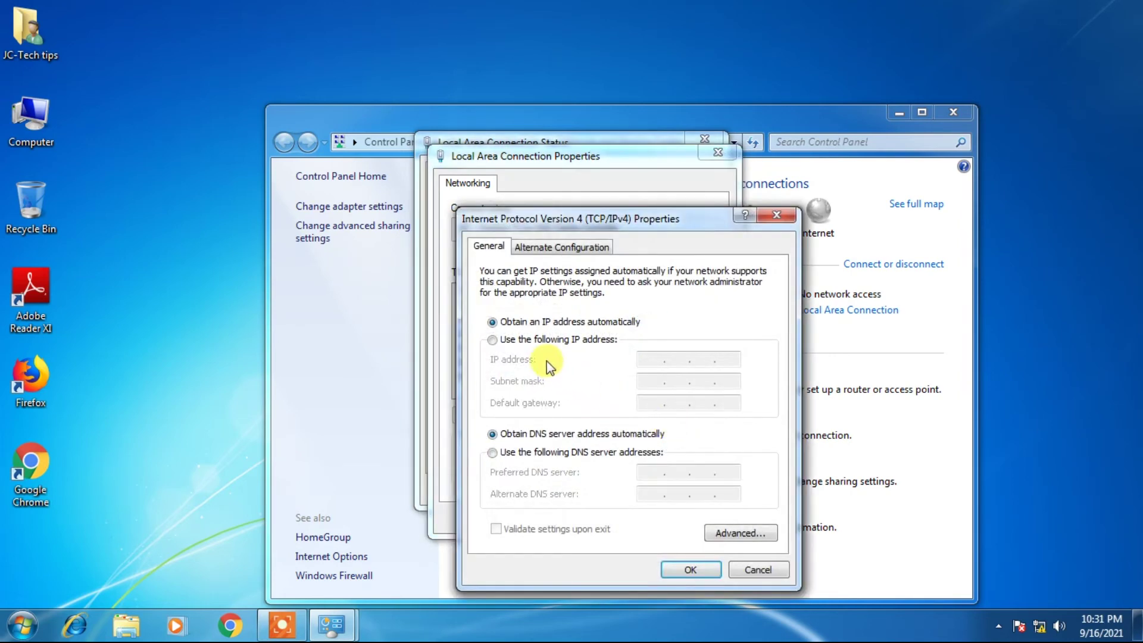
Assign the static IP address 192.168.1.110 with subnet mask 255.255.255.0 and default gateway 192.168.1.1
click(496, 343)
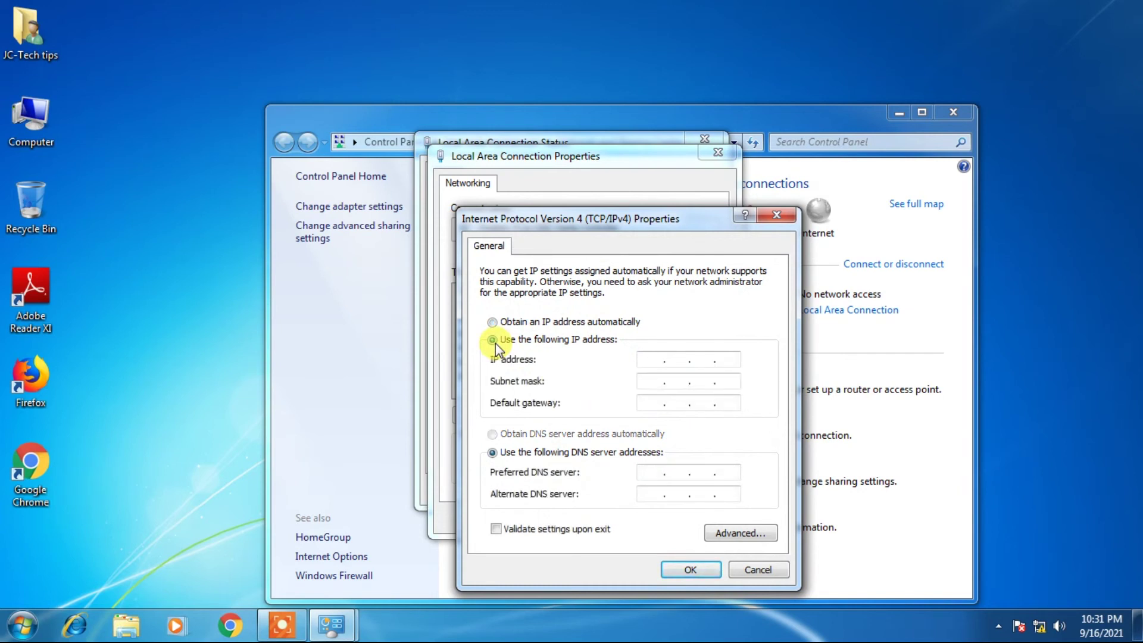
click(653, 361)
text(192.168.1.110)
click(654, 384)
click(649, 407)
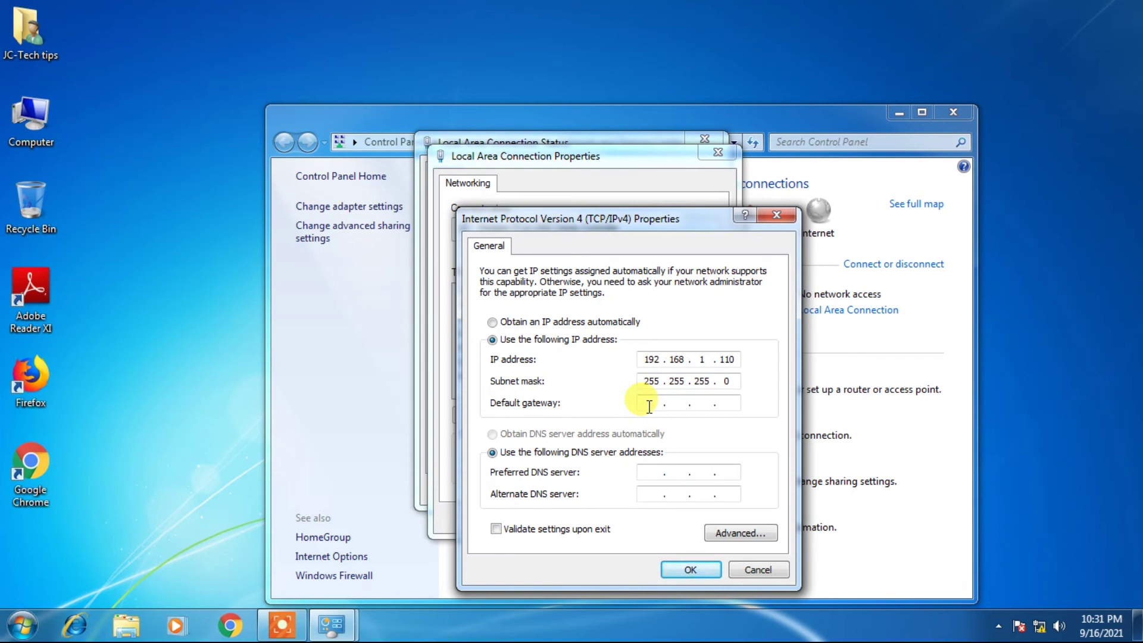
text(192 . 168 . 1 . 1)
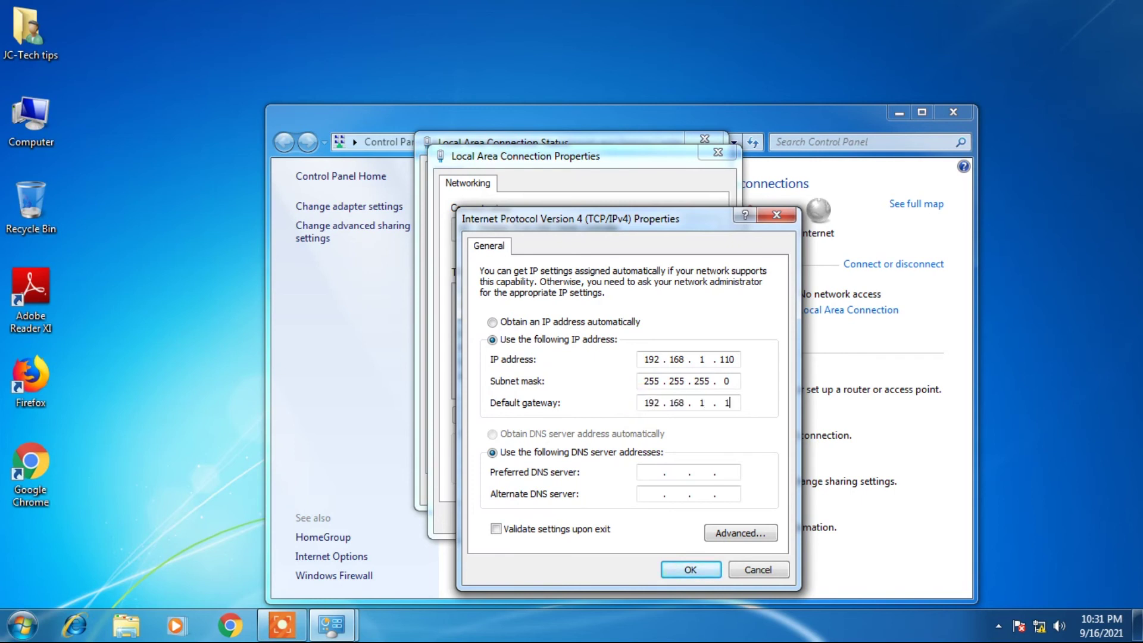
Set the preferred DNS server to 192.168.1.1 and confirm the IPv4 settings
click(650, 474)
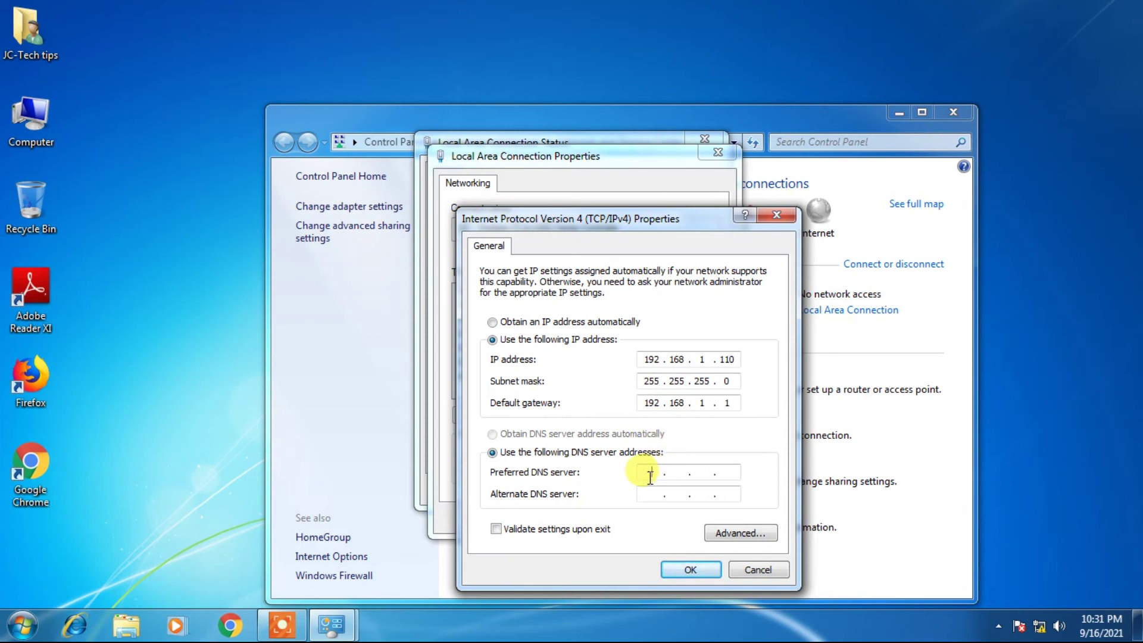
text(192.16)
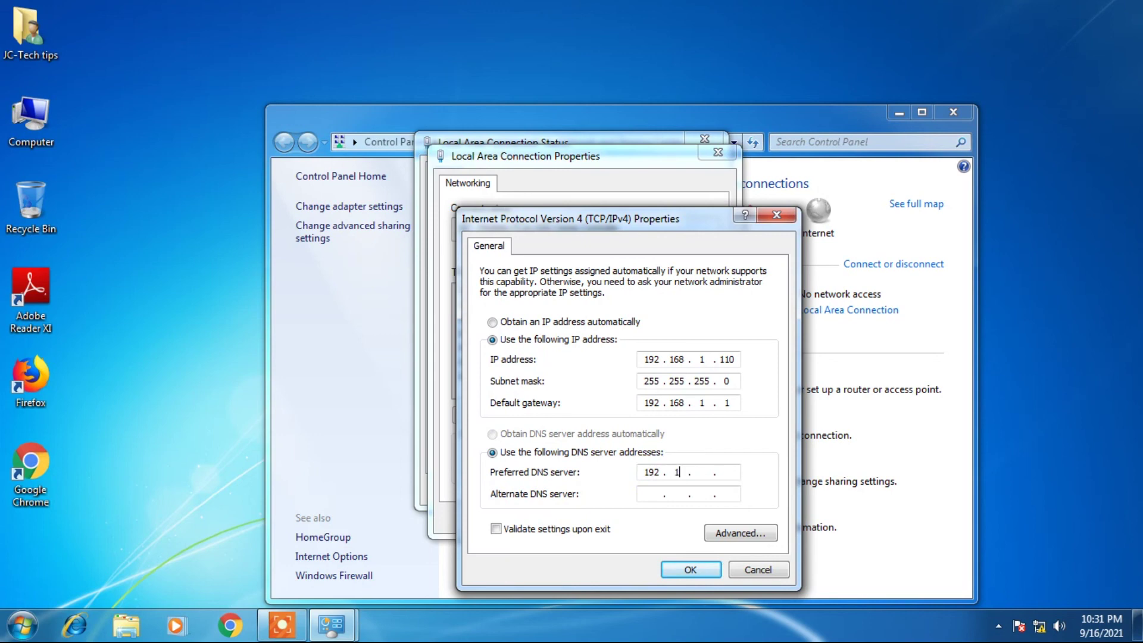
text(8)
text(1)
text(1)
click(690, 569)
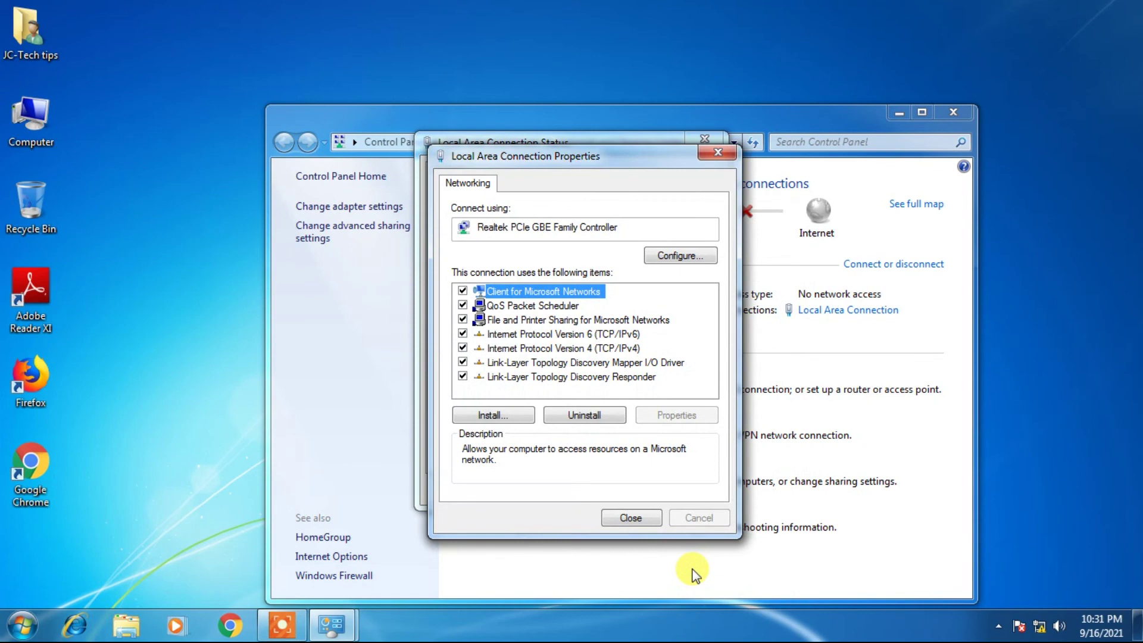
Close the Local Area Connection properties and status dialogs and the Network and Sharing Center
click(650, 522)
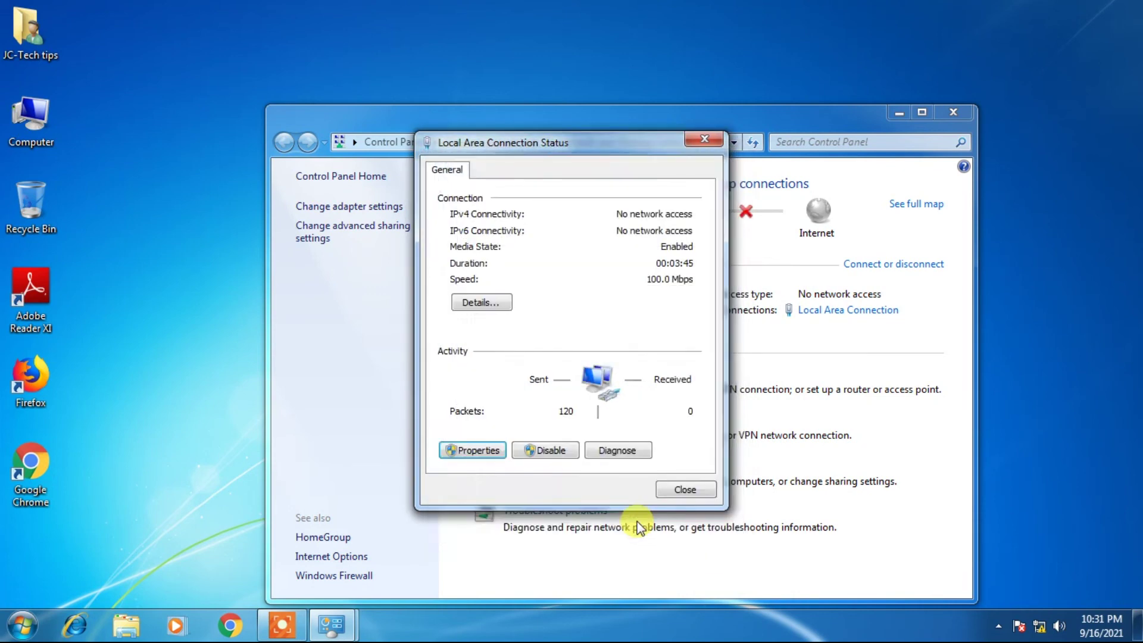
click(676, 496)
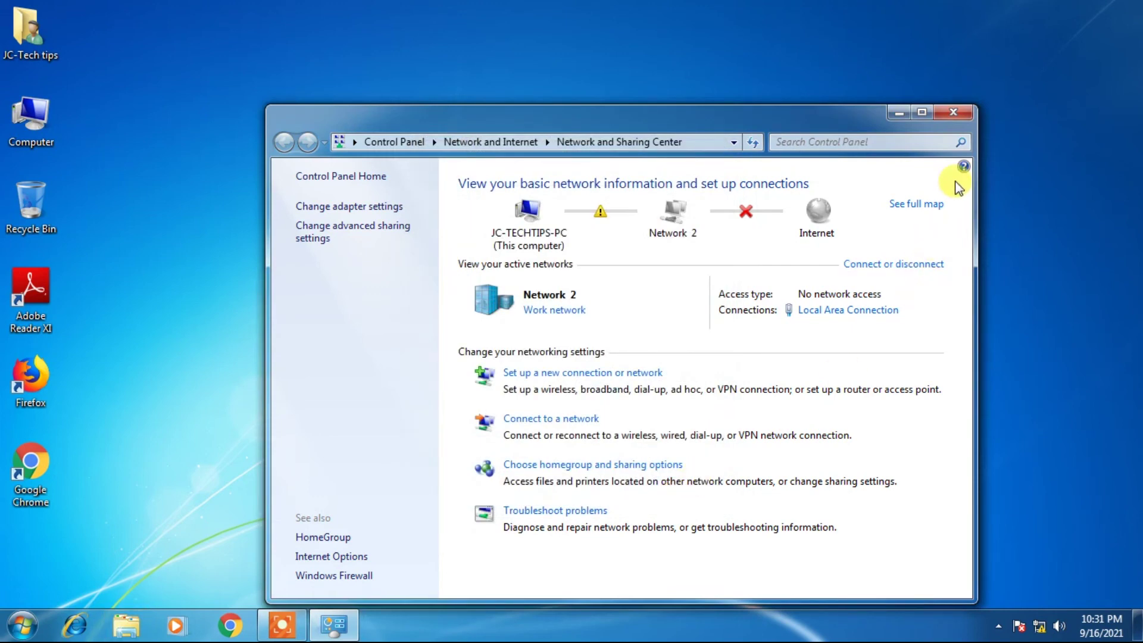
click(955, 113)
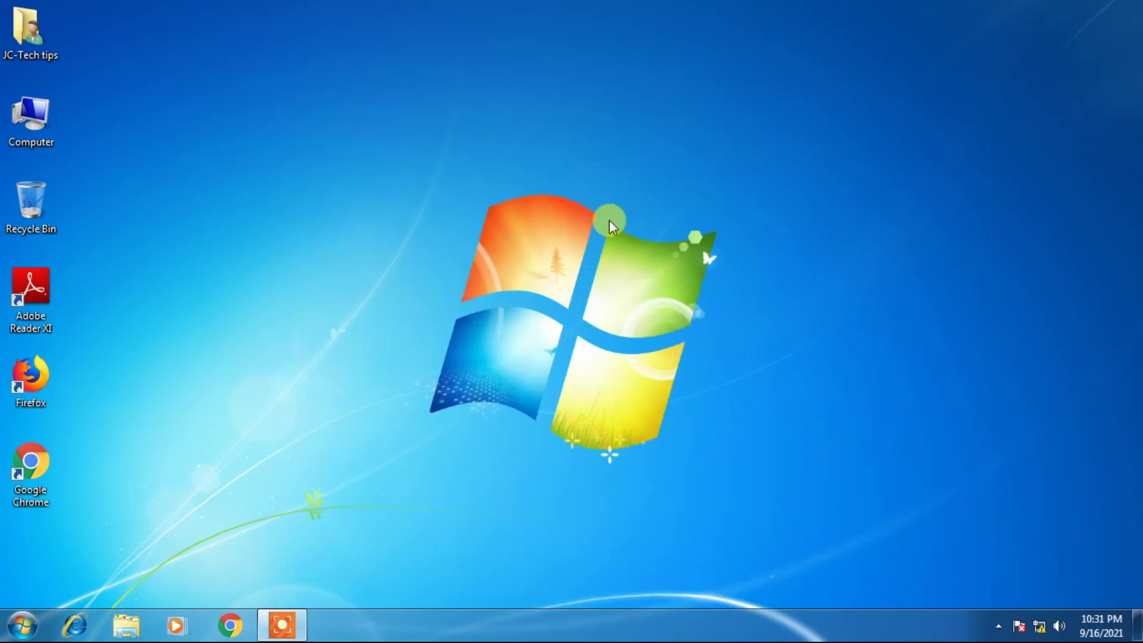
Open the Windows 7 Start menu
click(8, 636)
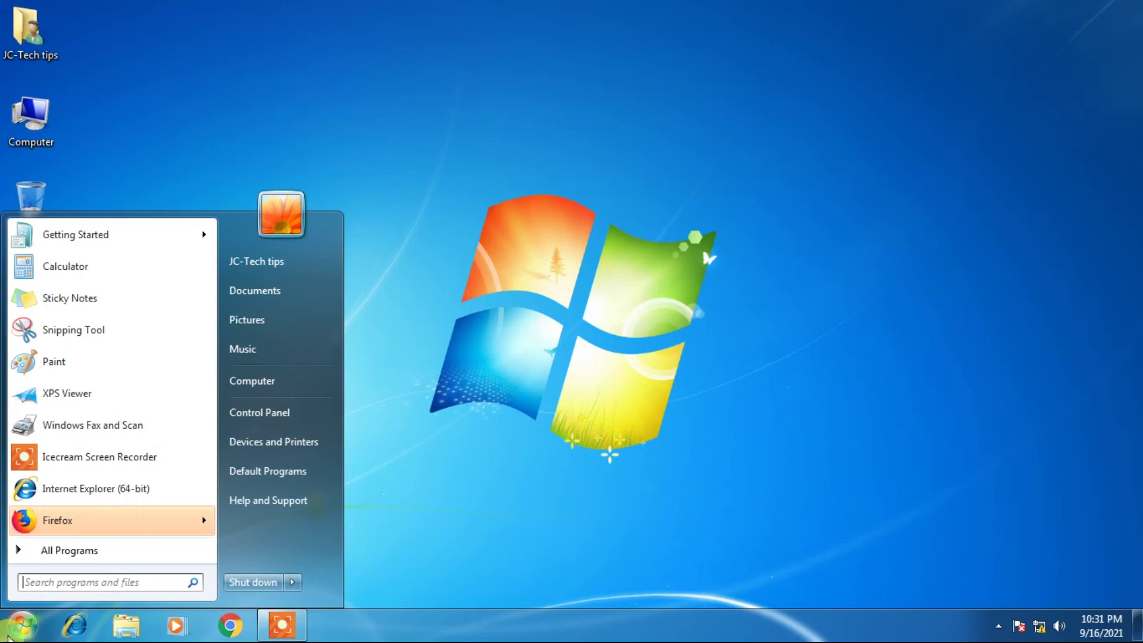